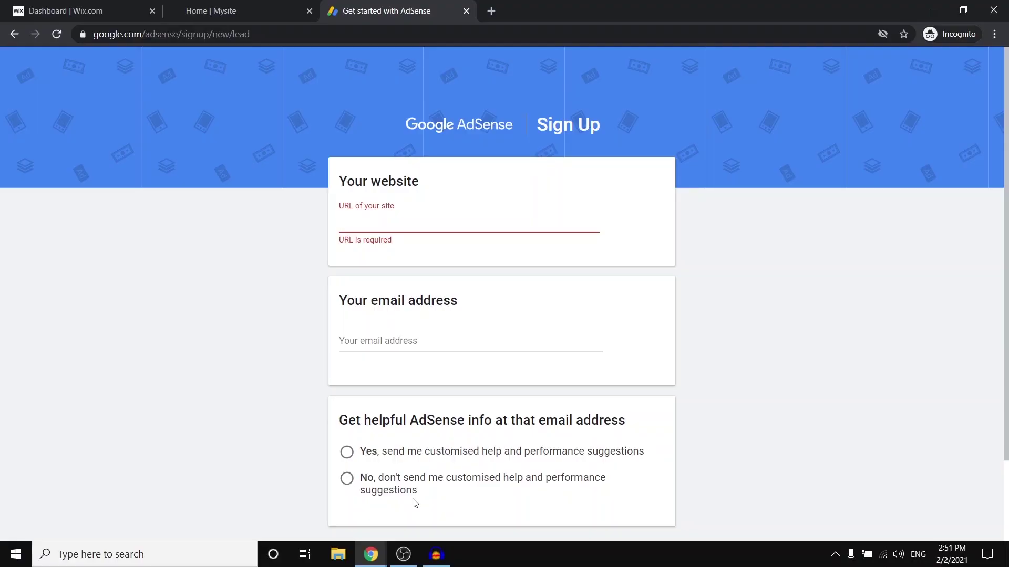
Step: Copy the live site's web address and paste it into the AdSense 'URL of your site' field
{"action": "left_click", "coordinate": [94, 6]}
{"action": "left_click", "coordinate": [233, 6]}
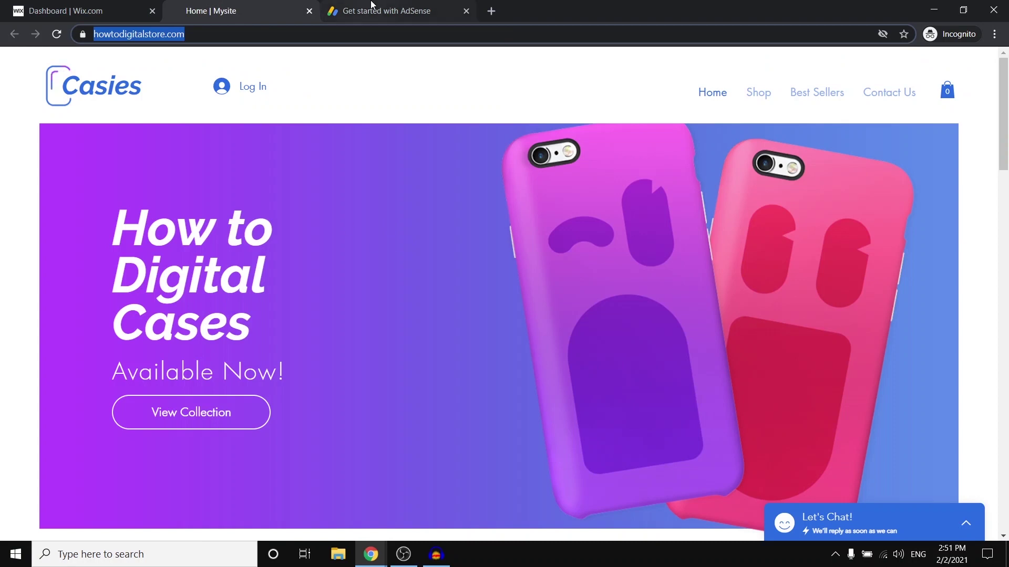
{"action": "left_click", "coordinate": [387, 10]}
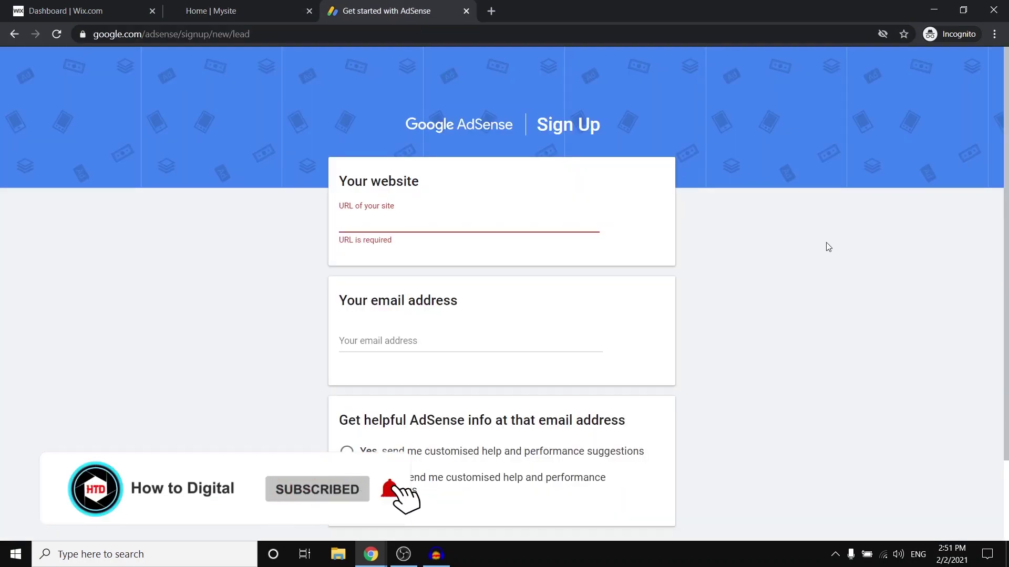
{"action": "left_click", "coordinate": [233, 10]}
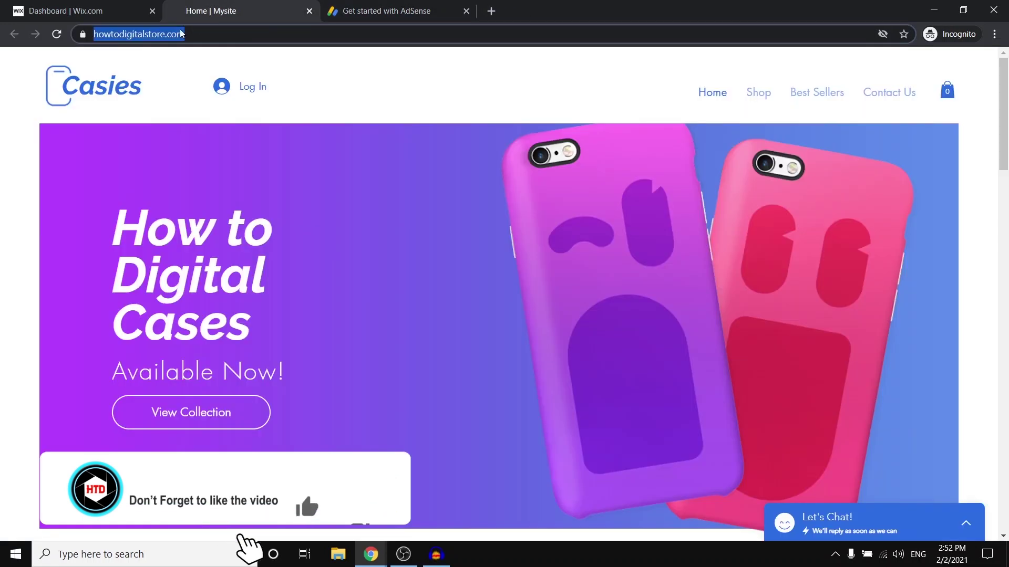
{"action": "right_click", "coordinate": [135, 34]}
{"action": "left_click", "coordinate": [152, 106]}
{"action": "left_click", "coordinate": [361, 4]}
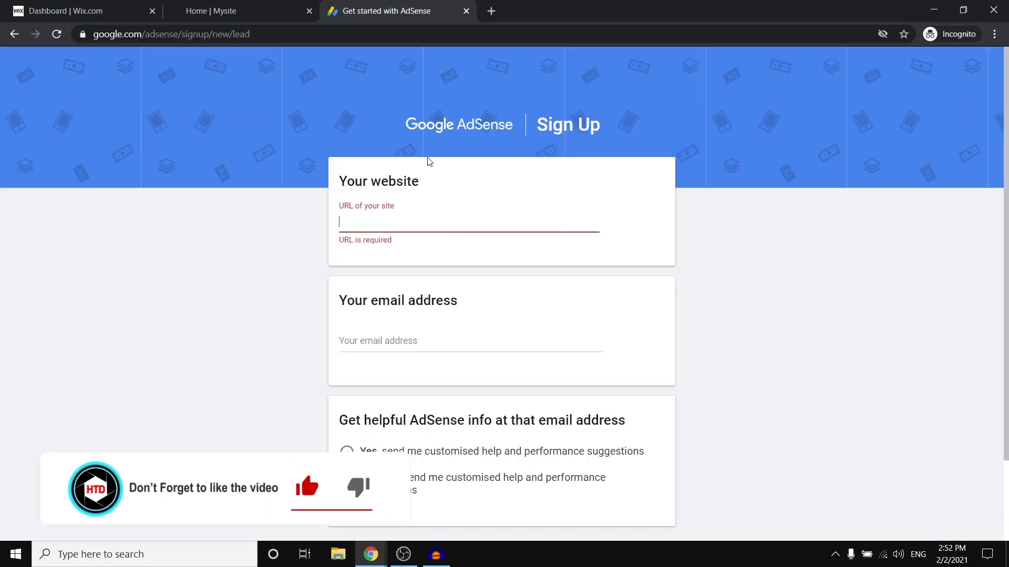
{"action": "key", "text": "ctrl+v"}
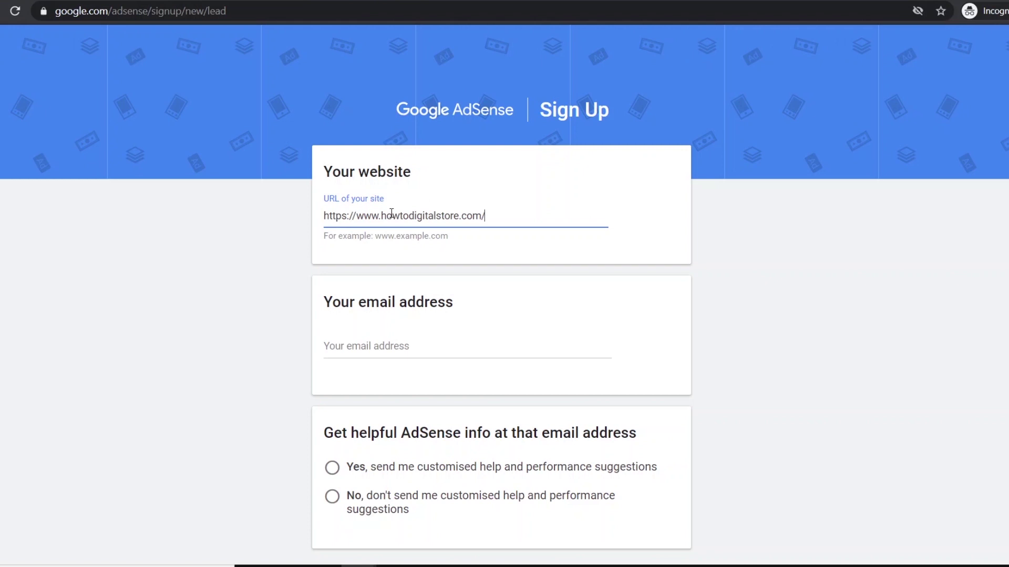
Step: Fill in the suggested email, answer No to helpful suggestions, and save the sign-up details
{"action": "left_click", "coordinate": [452, 343]}
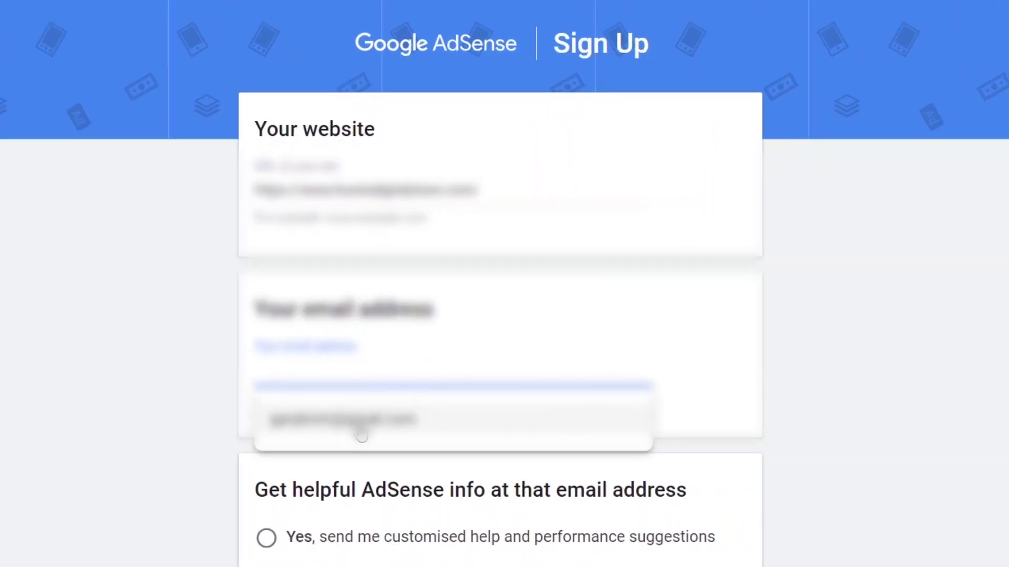
{"action": "left_click", "coordinate": [356, 422]}
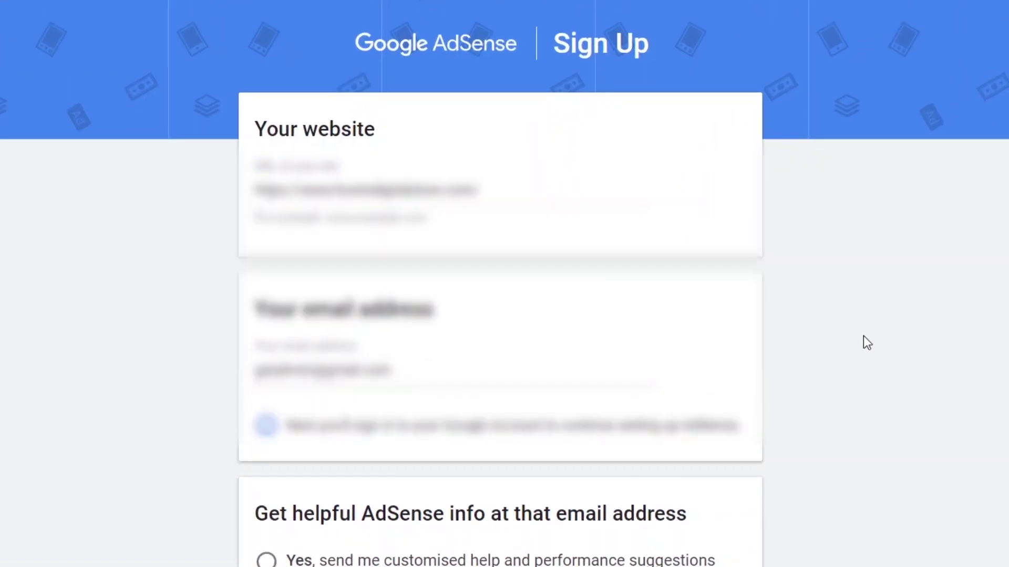
{"action": "scroll", "coordinate": [867, 342], "scroll_direction": "down", "scroll_amount": 3}
{"action": "left_click", "coordinate": [374, 442]}
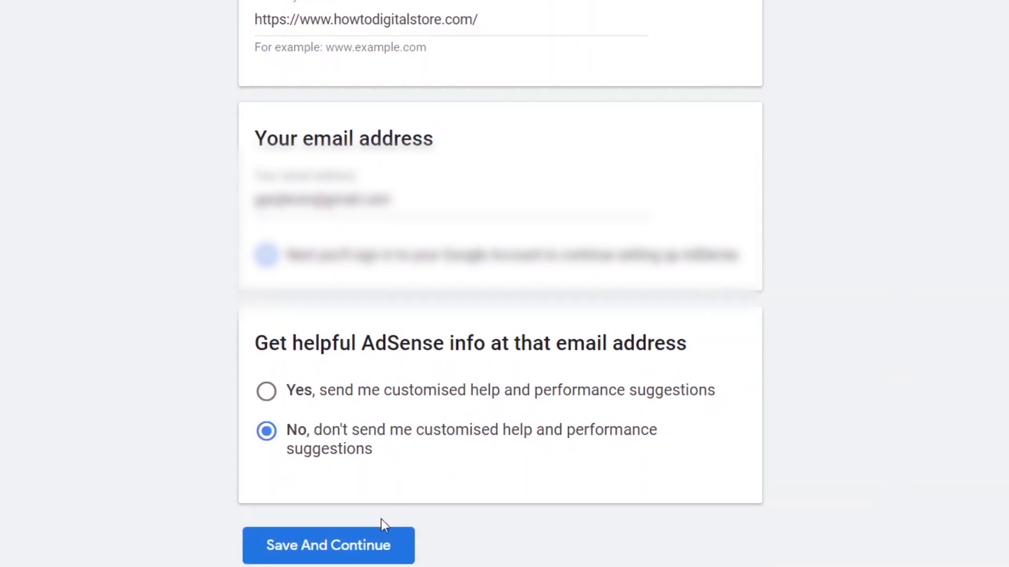
{"action": "left_click", "coordinate": [365, 547]}
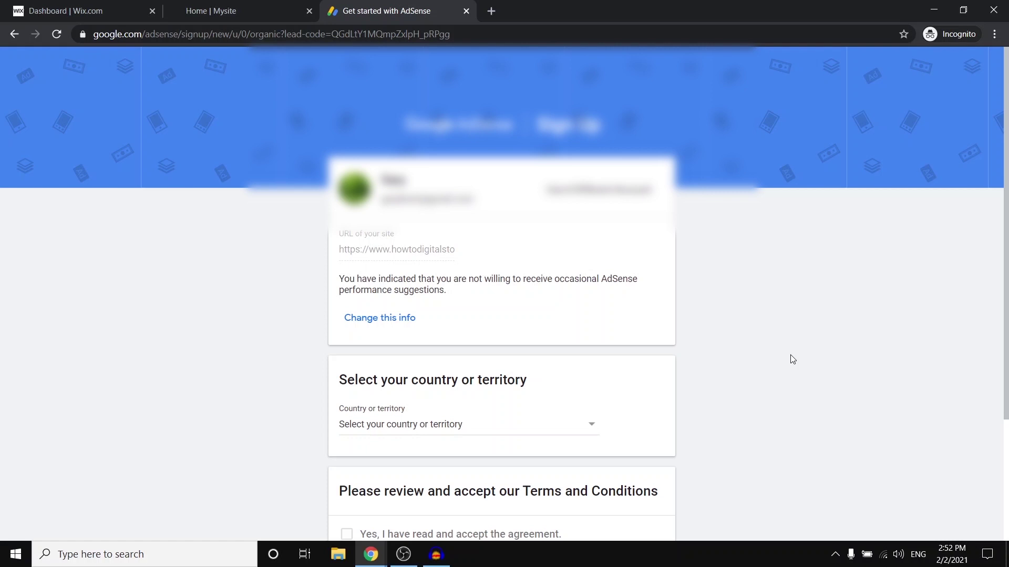
Step: Set the country or territory to Netherlands
{"action": "scroll", "coordinate": [687, 283], "scroll_direction": "down", "scroll_amount": 3}
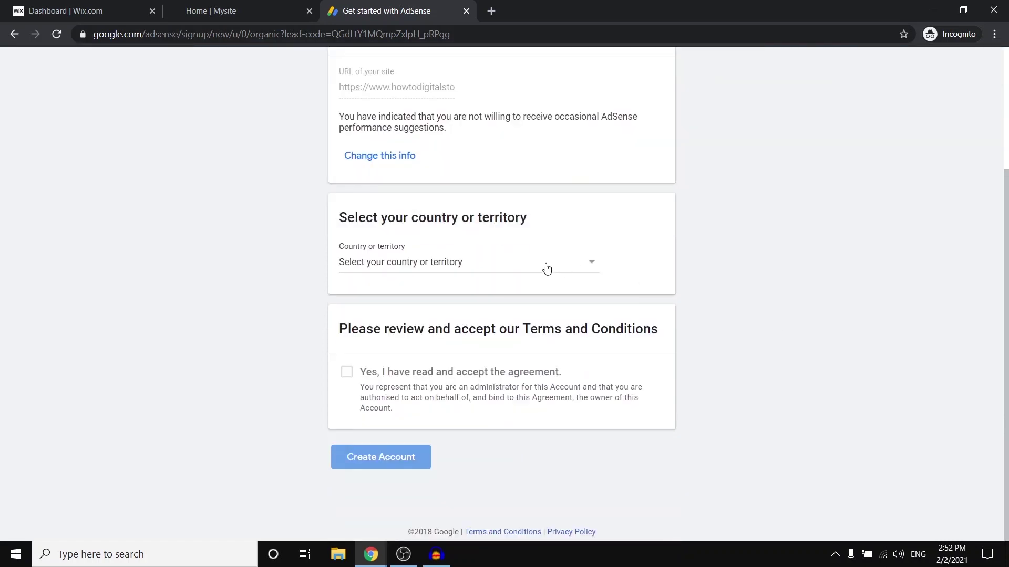
{"action": "left_click", "coordinate": [461, 262]}
{"action": "scroll", "coordinate": [453, 311], "scroll_direction": "down", "scroll_amount": 20}
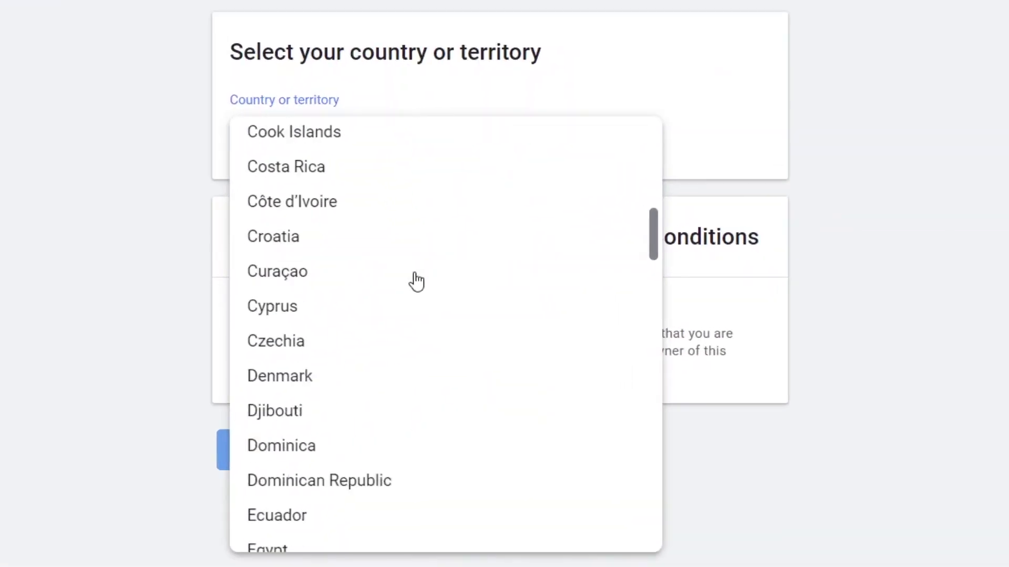
{"action": "scroll", "coordinate": [415, 268], "scroll_direction": "down", "scroll_amount": 20}
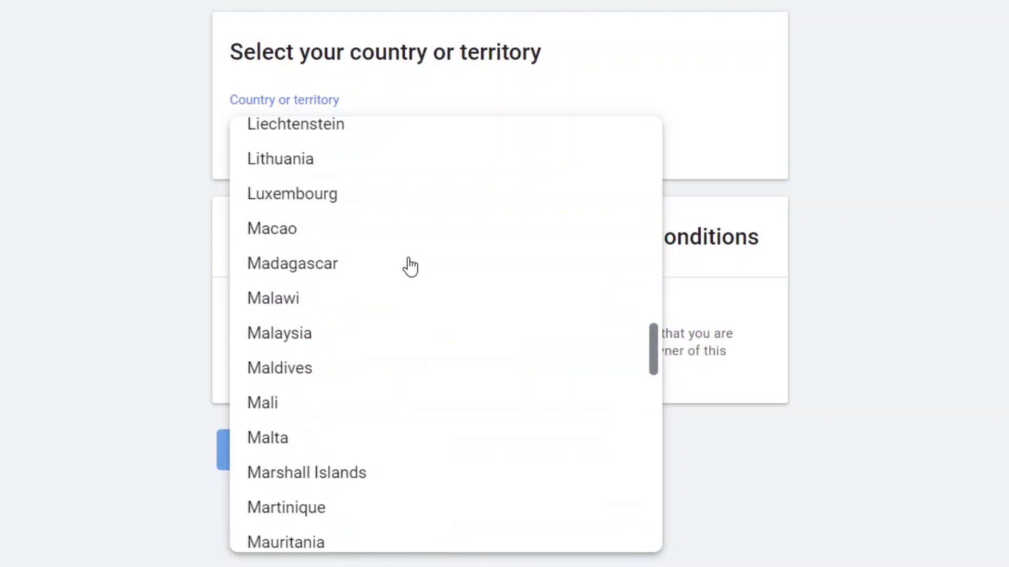
{"action": "scroll", "coordinate": [409, 270], "scroll_direction": "down", "scroll_amount": 10}
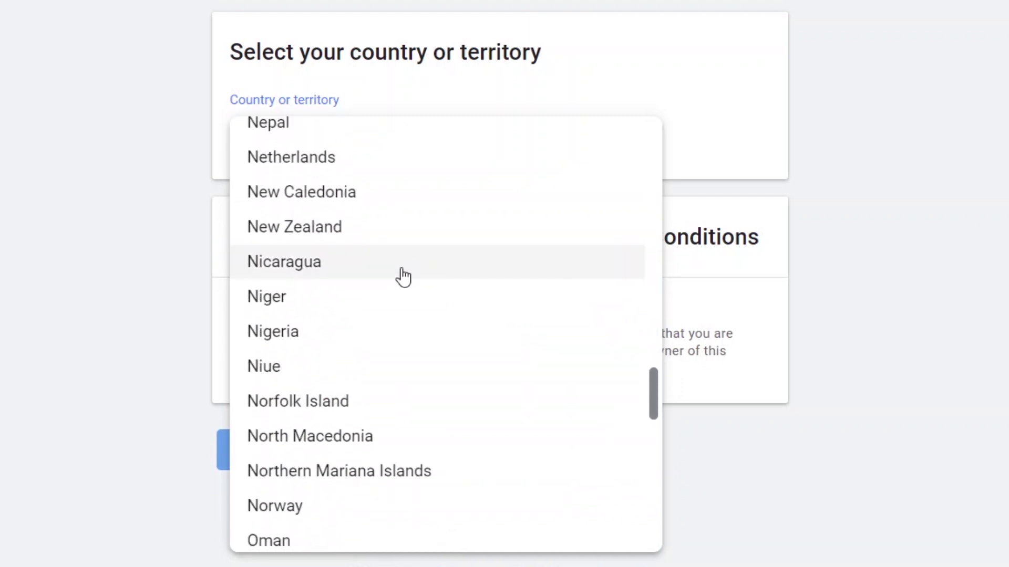
{"action": "scroll", "coordinate": [402, 278], "scroll_direction": "down", "scroll_amount": 4}
{"action": "scroll", "coordinate": [379, 275], "scroll_direction": "up", "scroll_amount": 3}
{"action": "scroll", "coordinate": [368, 273], "scroll_direction": "up", "scroll_amount": 3}
{"action": "left_click", "coordinate": [327, 341]}
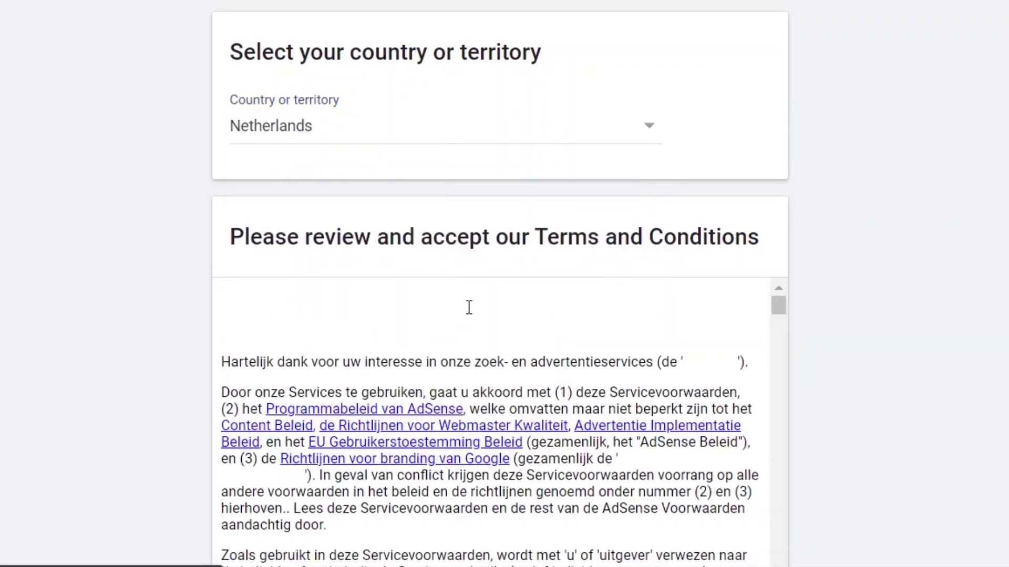
Step: Accept the AdSense terms and conditions and create the account
{"action": "scroll", "coordinate": [468, 308], "scroll_direction": "down", "scroll_amount": 7}
{"action": "scroll", "coordinate": [527, 165], "scroll_direction": "up", "scroll_amount": 3}
{"action": "scroll", "coordinate": [520, 294], "scroll_direction": "down", "scroll_amount": 20}
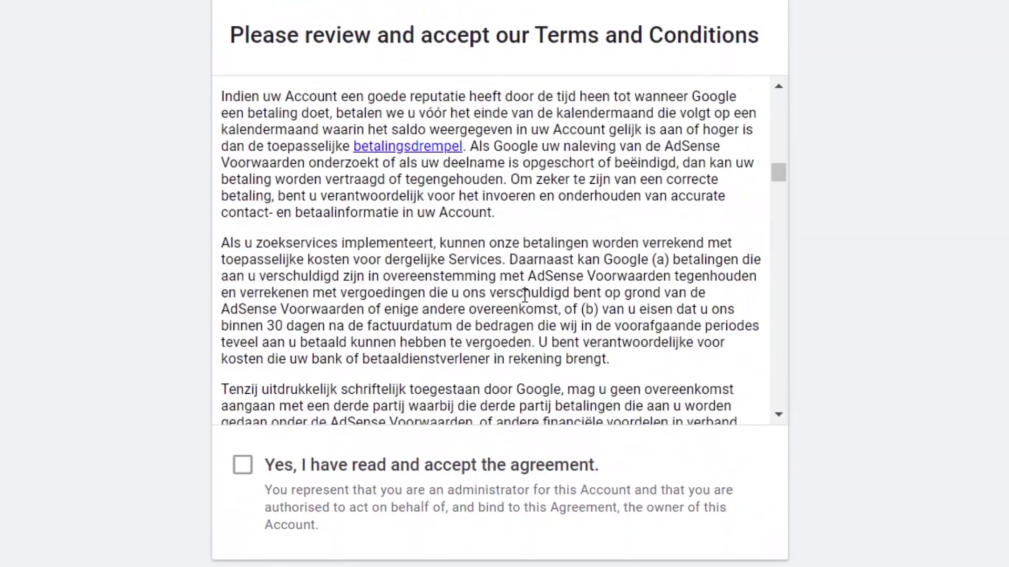
{"action": "scroll", "coordinate": [520, 295], "scroll_direction": "down", "scroll_amount": 20}
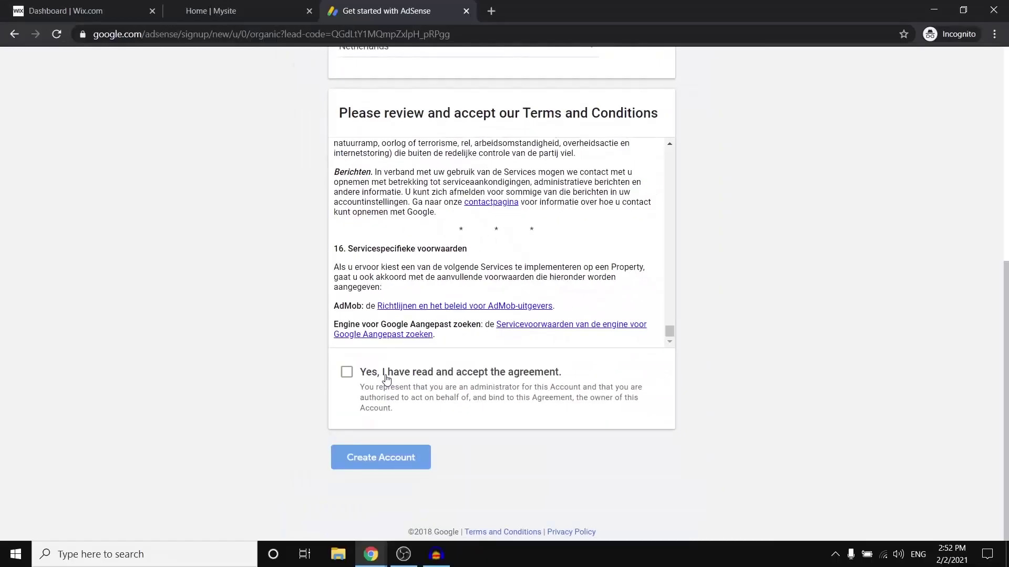
{"action": "scroll", "coordinate": [477, 260], "scroll_direction": "up", "scroll_amount": 15}
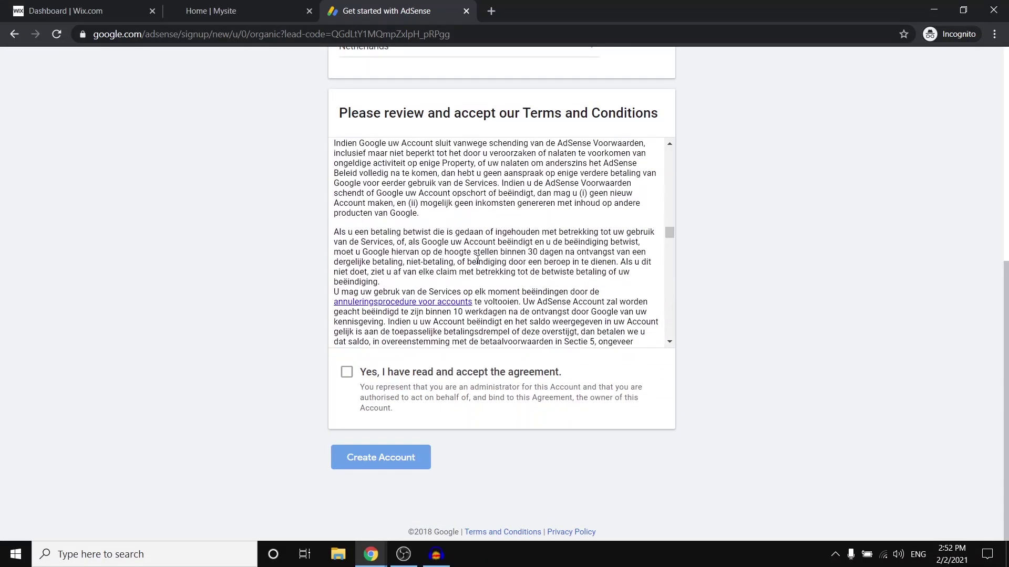
{"action": "scroll", "coordinate": [478, 260], "scroll_direction": "up", "scroll_amount": 5}
{"action": "scroll", "coordinate": [480, 247], "scroll_direction": "up", "scroll_amount": 15}
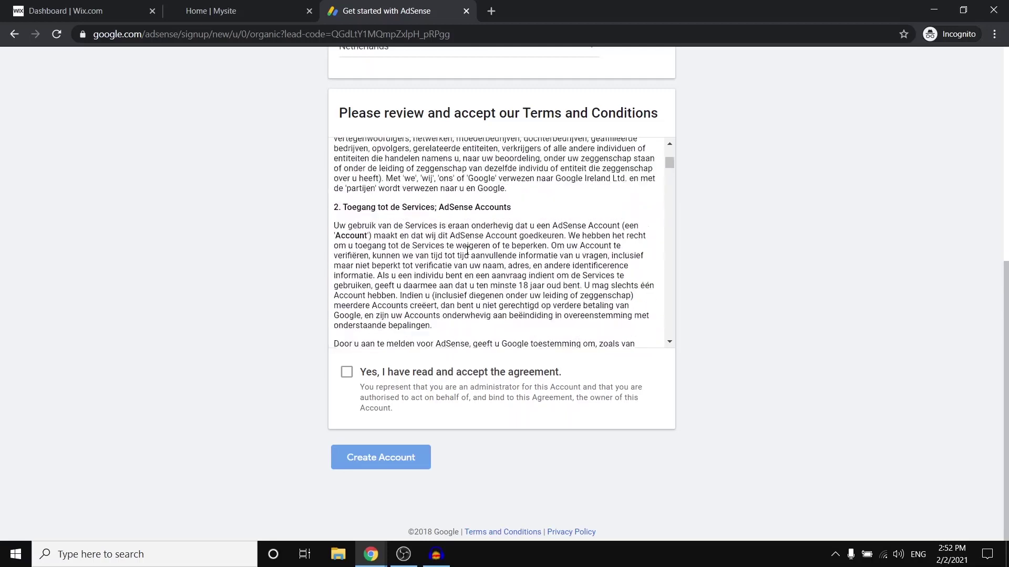
{"action": "left_click", "coordinate": [345, 374]}
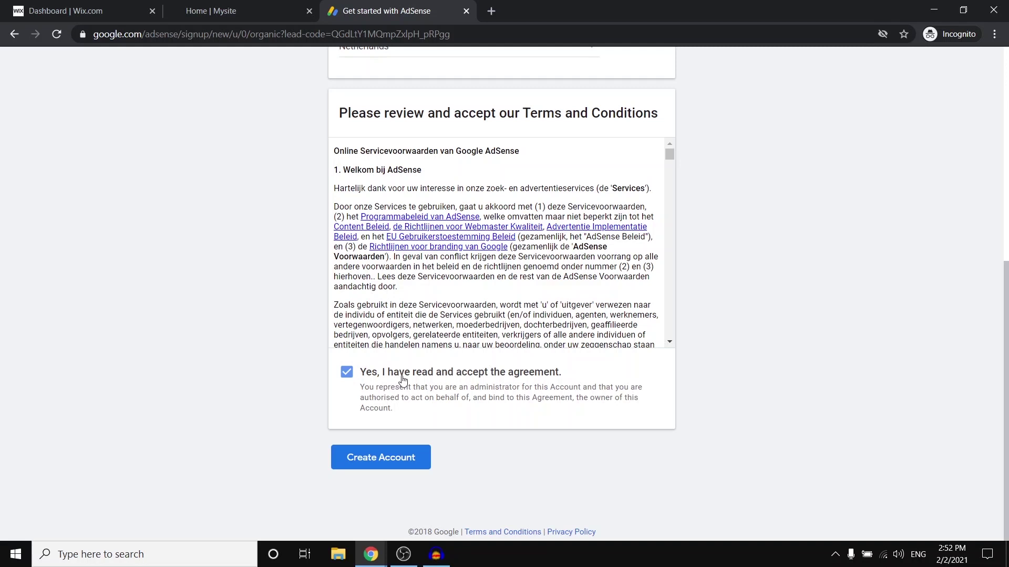
{"action": "left_click", "coordinate": [406, 455]}
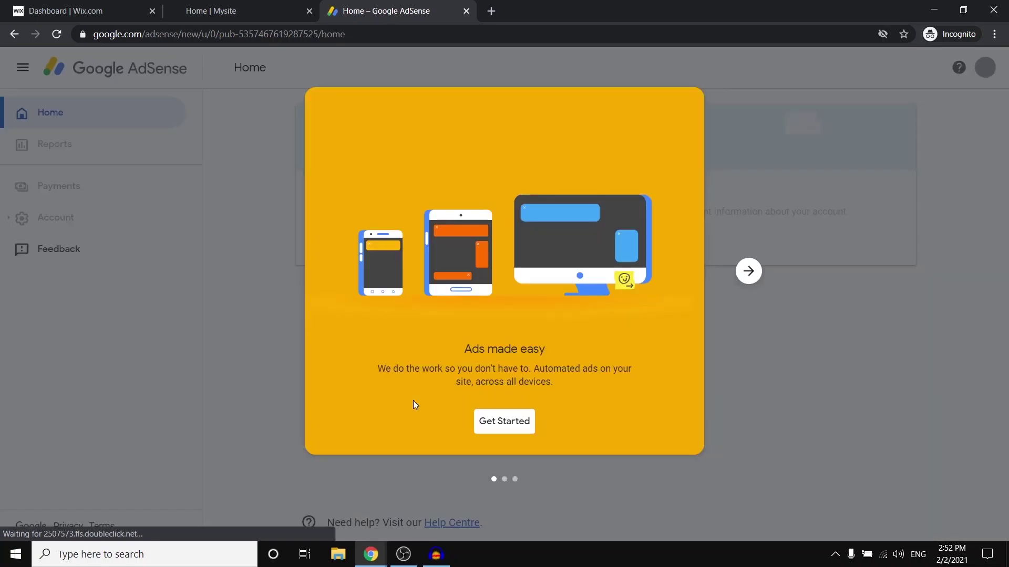
Step: Start setup and submit the customer info with account type Individual
{"action": "left_click", "coordinate": [520, 424]}
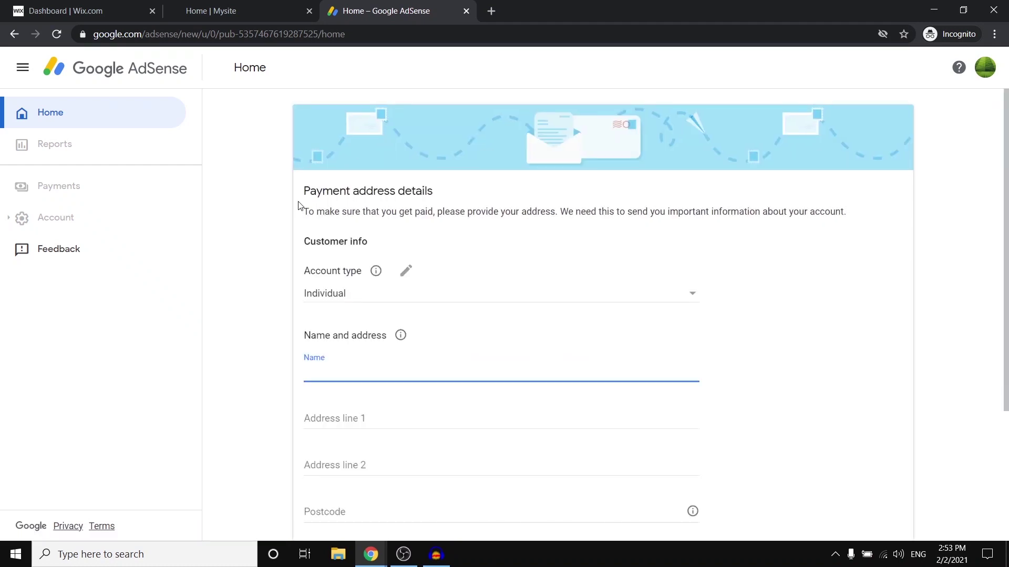
{"action": "scroll", "coordinate": [302, 208], "scroll_direction": "down", "scroll_amount": 2}
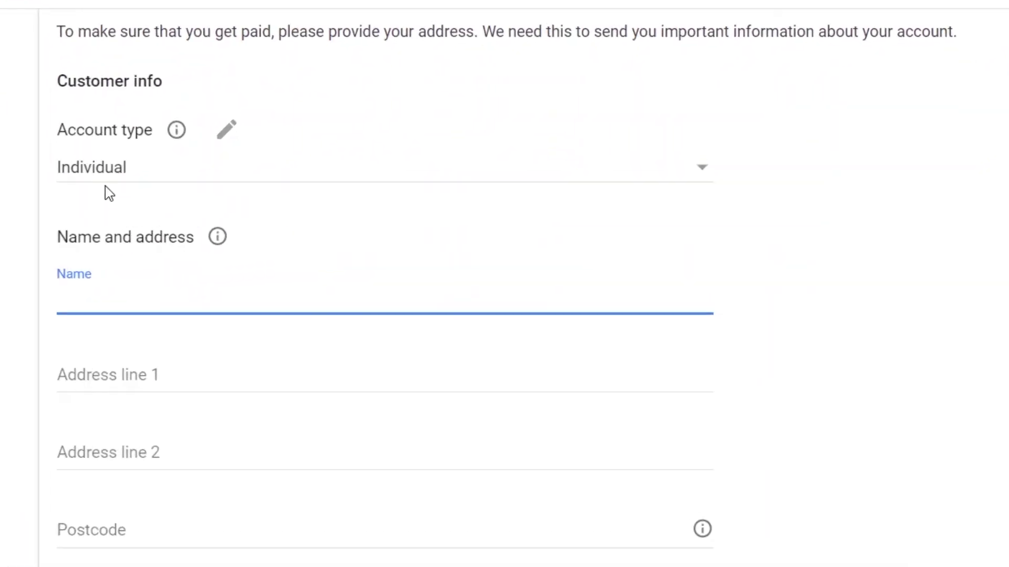
{"action": "left_click", "coordinate": [344, 188]}
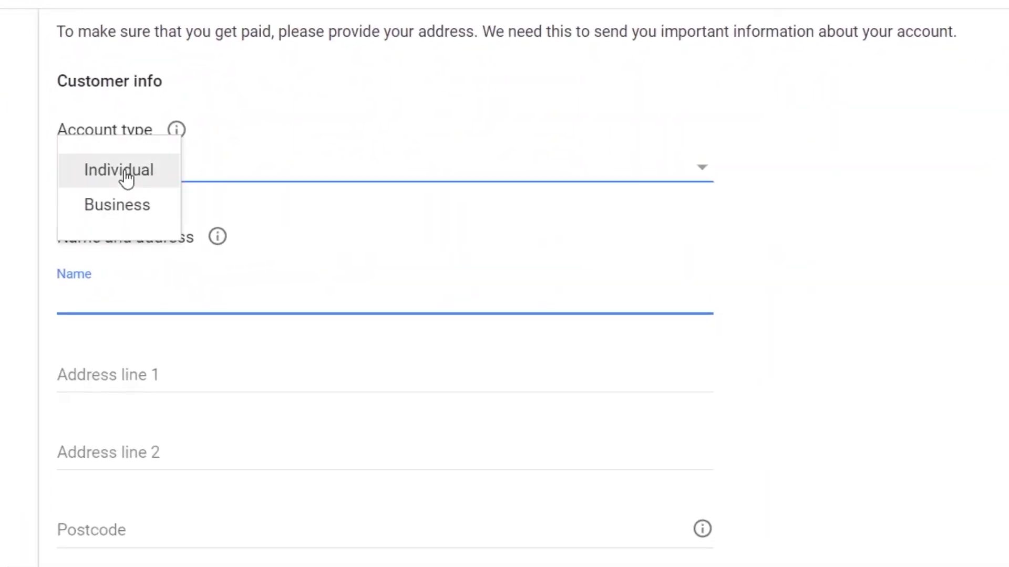
{"action": "scroll", "coordinate": [177, 497], "scroll_direction": "down", "scroll_amount": 2}
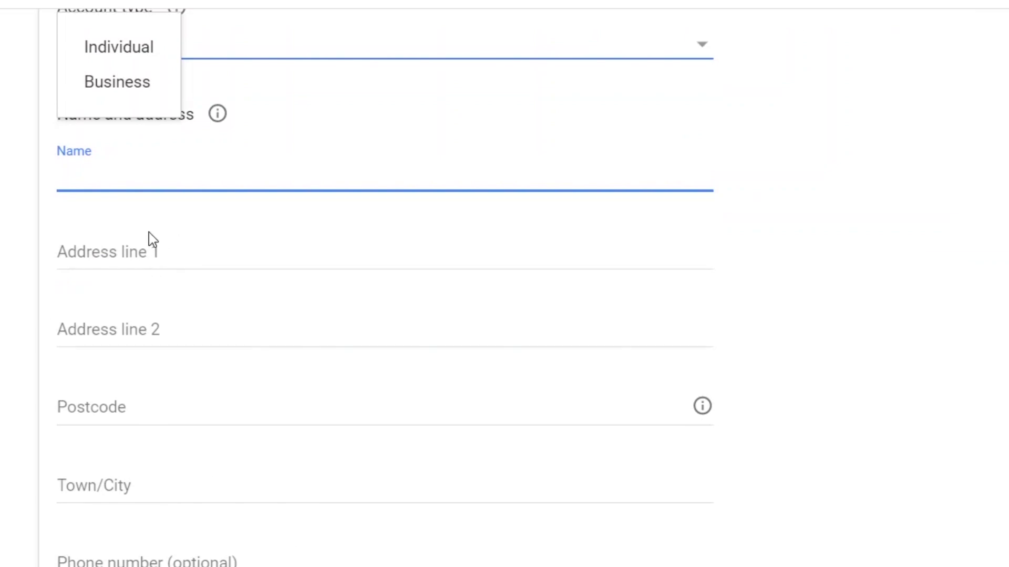
{"action": "left_click", "coordinate": [122, 182]}
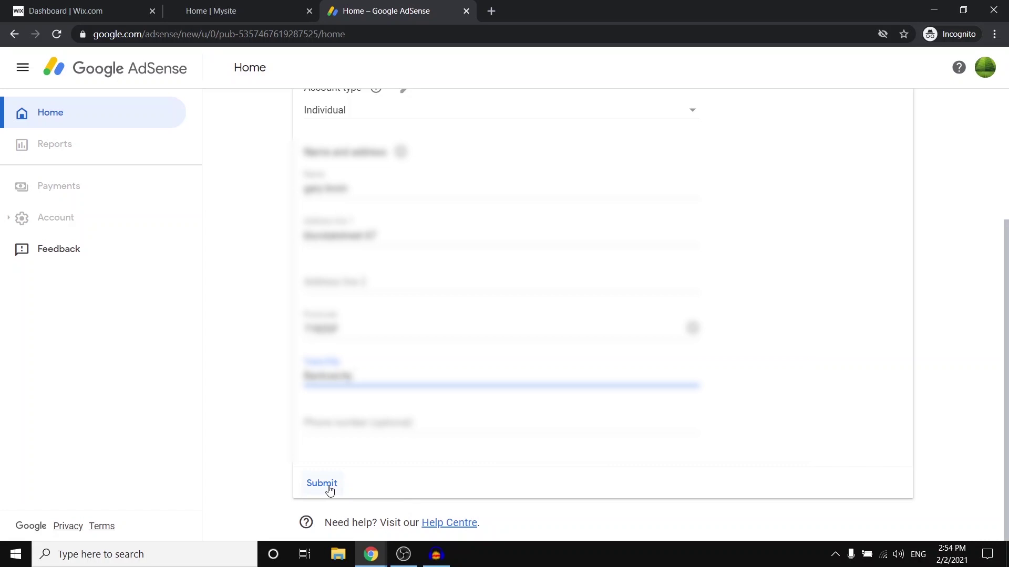
{"action": "left_click", "coordinate": [330, 490]}
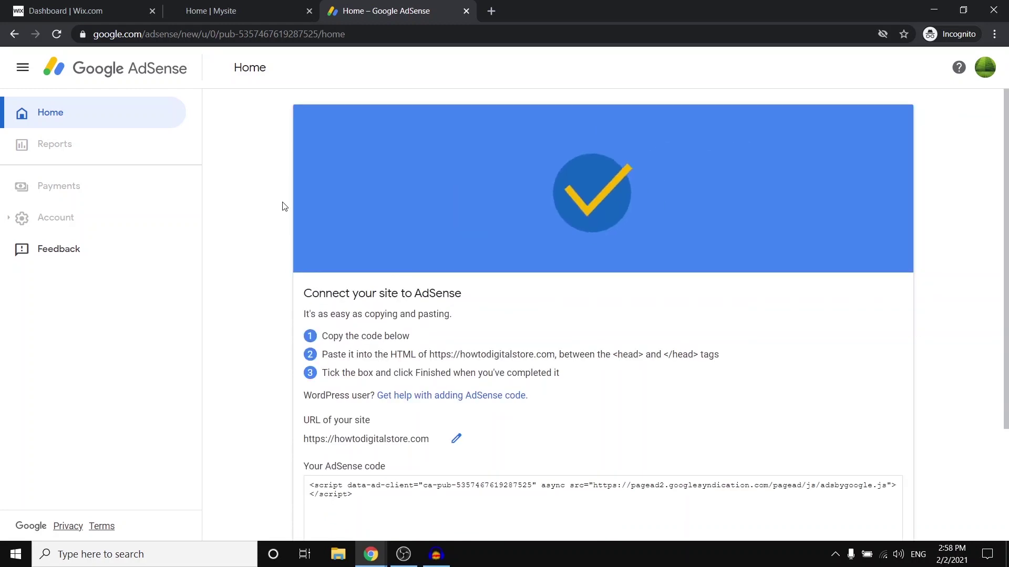
Step: Copy the AdSense script code for the site and go to the Wix dashboard settings
{"action": "scroll", "coordinate": [305, 232], "scroll_direction": "down", "scroll_amount": 2}
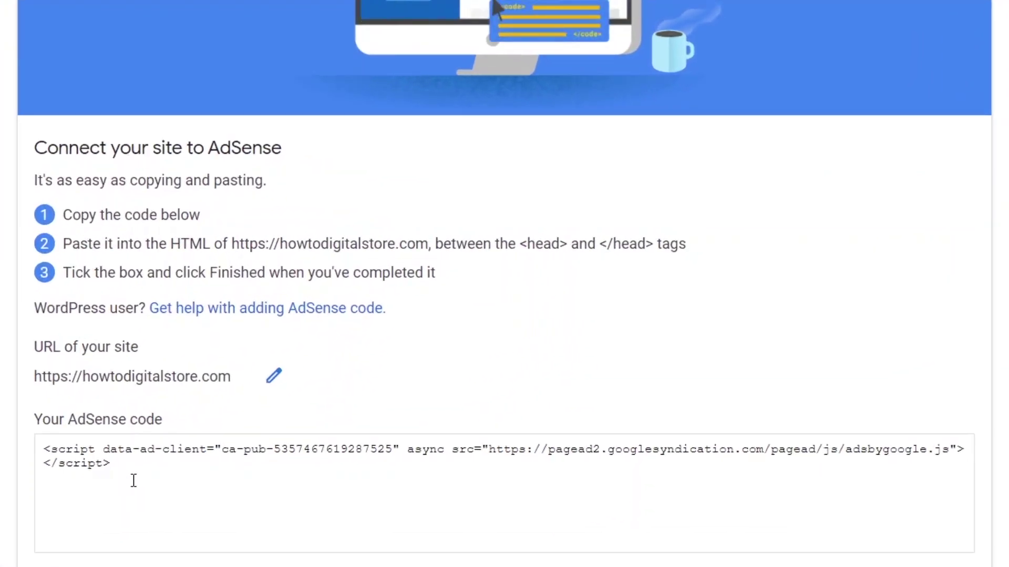
{"action": "left_click", "coordinate": [133, 479]}
{"action": "right_click", "coordinate": [86, 457]}
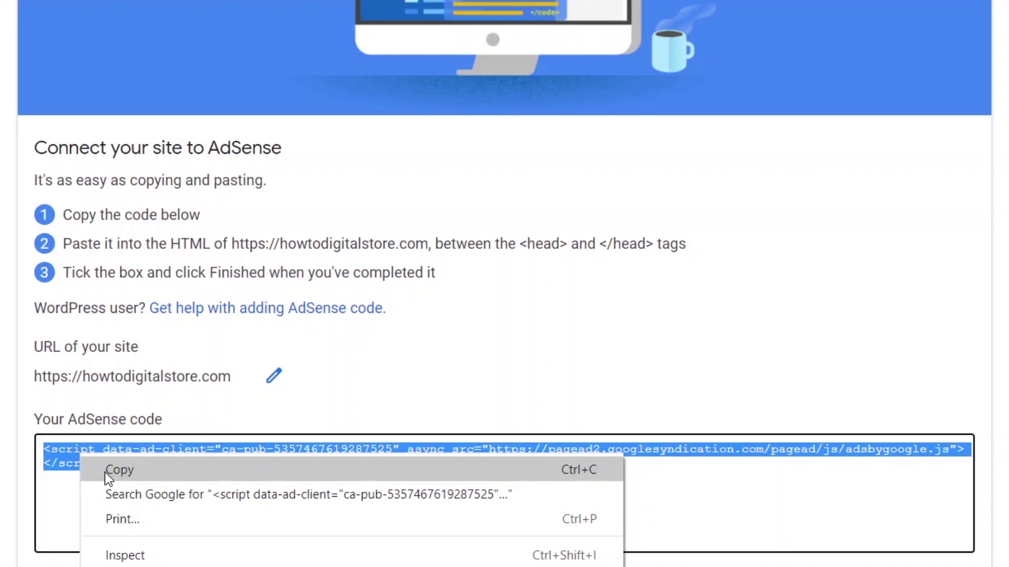
{"action": "left_click", "coordinate": [105, 471]}
{"action": "left_click", "coordinate": [87, 10]}
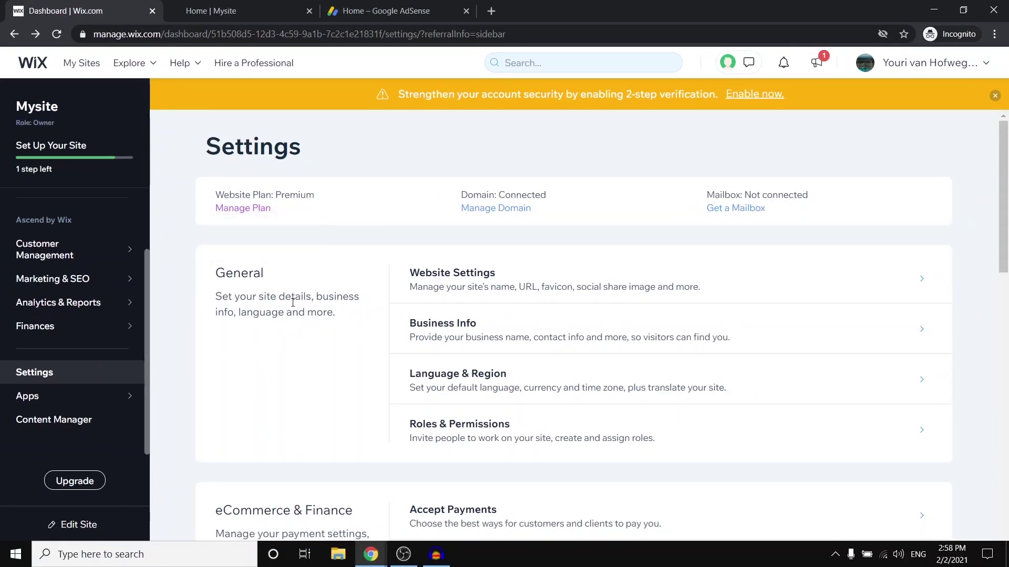
Step: Paste the AdSense script as new Head code in the Wix site's Custom Code settings
{"action": "scroll", "coordinate": [293, 302], "scroll_direction": "down", "scroll_amount": 4}
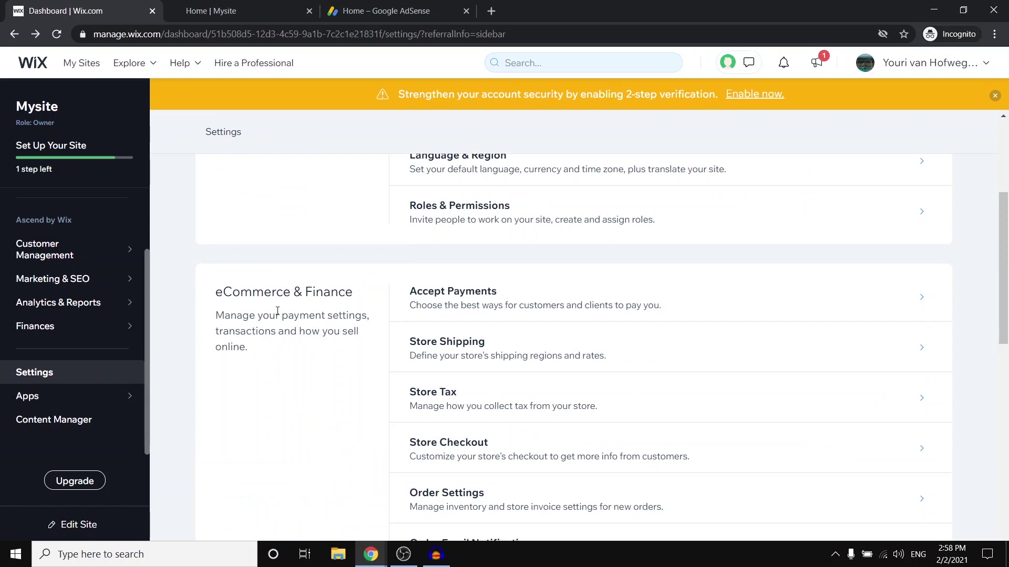
{"action": "scroll", "coordinate": [515, 352], "scroll_direction": "up", "scroll_amount": 4}
{"action": "scroll", "coordinate": [517, 350], "scroll_direction": "down", "scroll_amount": 4}
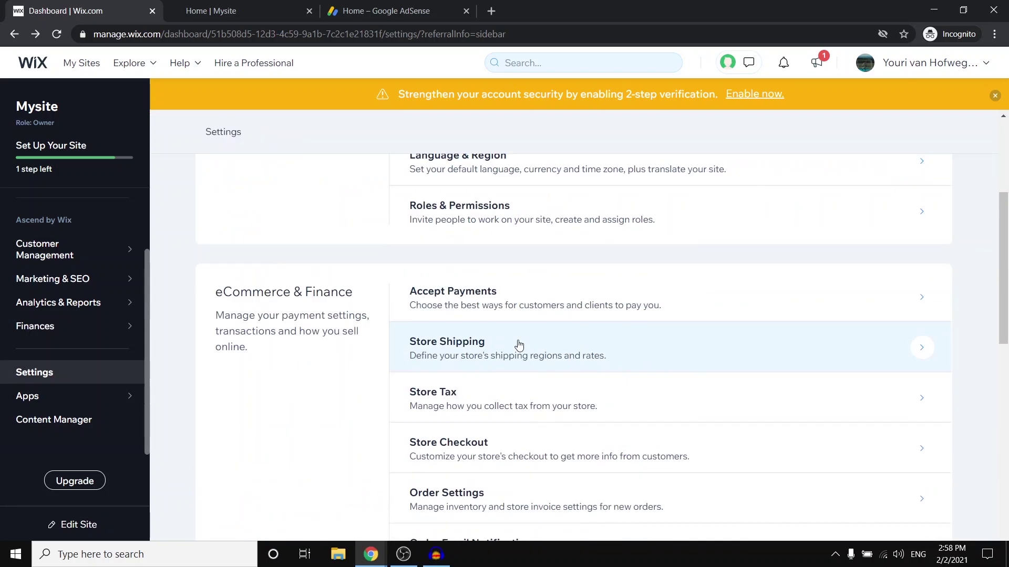
{"action": "scroll", "coordinate": [519, 344], "scroll_direction": "down", "scroll_amount": 13}
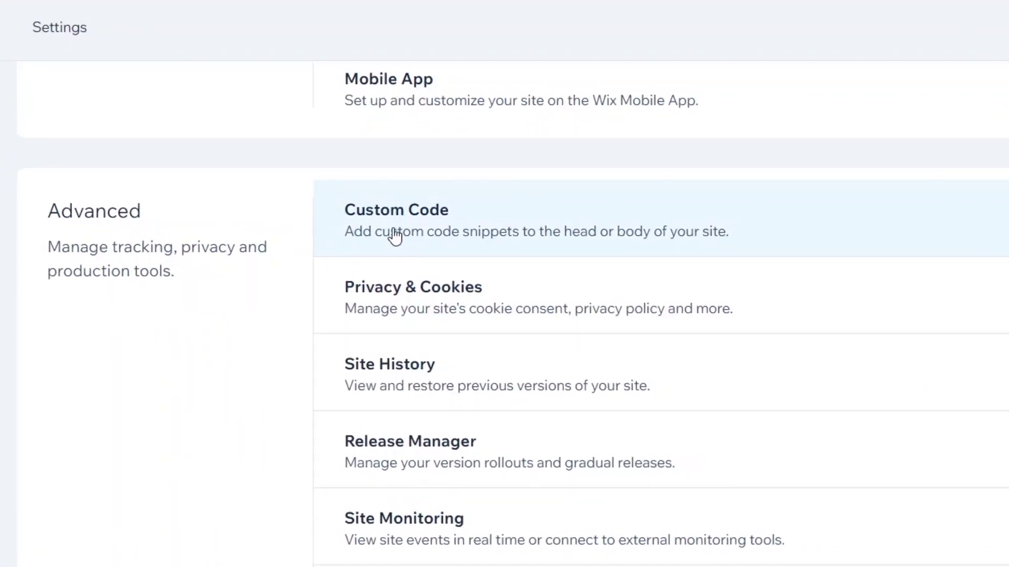
{"action": "left_click", "coordinate": [443, 274]}
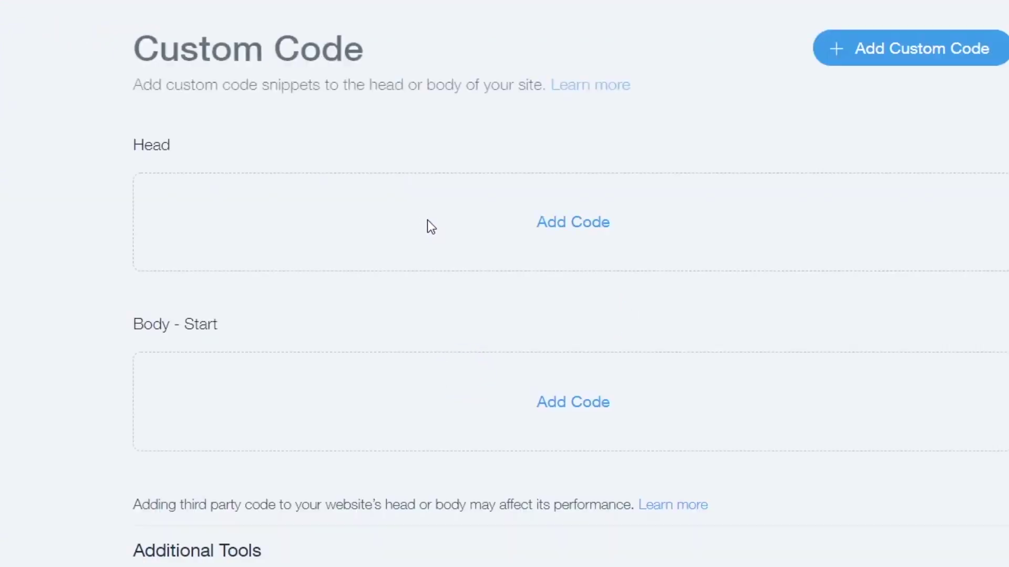
{"action": "left_click", "coordinate": [553, 223]}
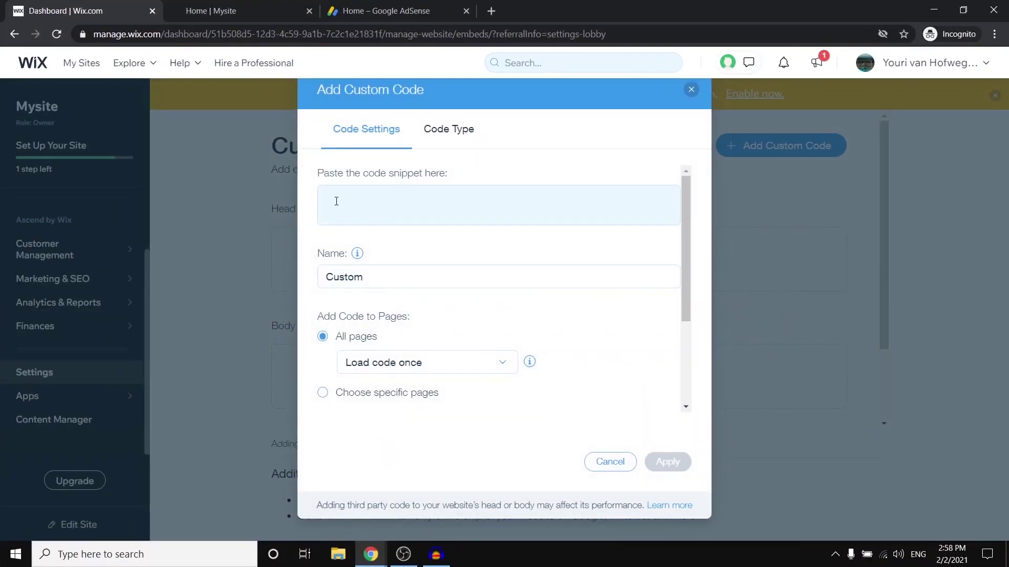
{"action": "right_click", "coordinate": [352, 200]}
{"action": "left_click", "coordinate": [397, 302]}
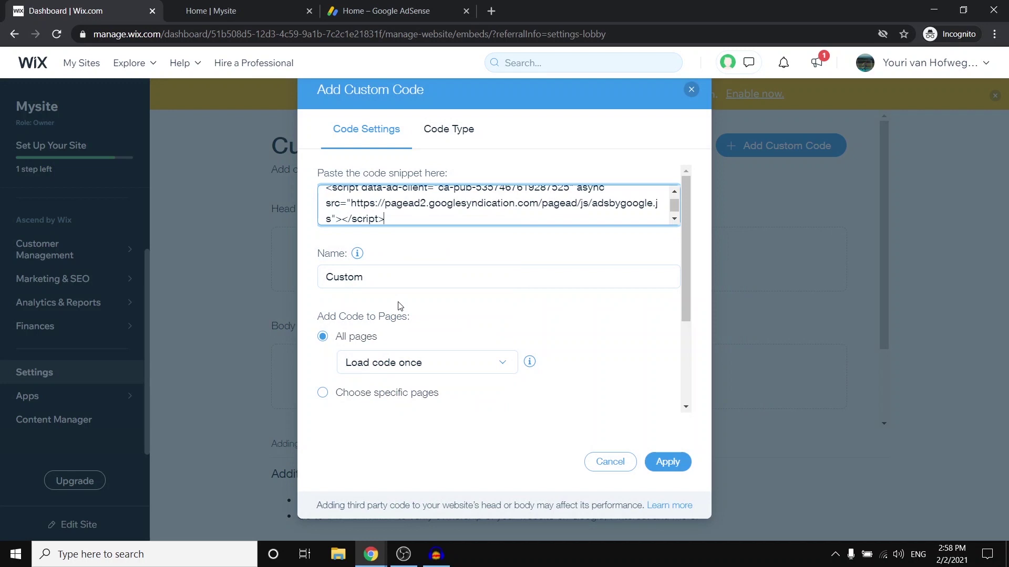
Step: Name the snippet 'google adsense', apply it to all pages, and return to AdSense
{"action": "left_click", "coordinate": [406, 278]}
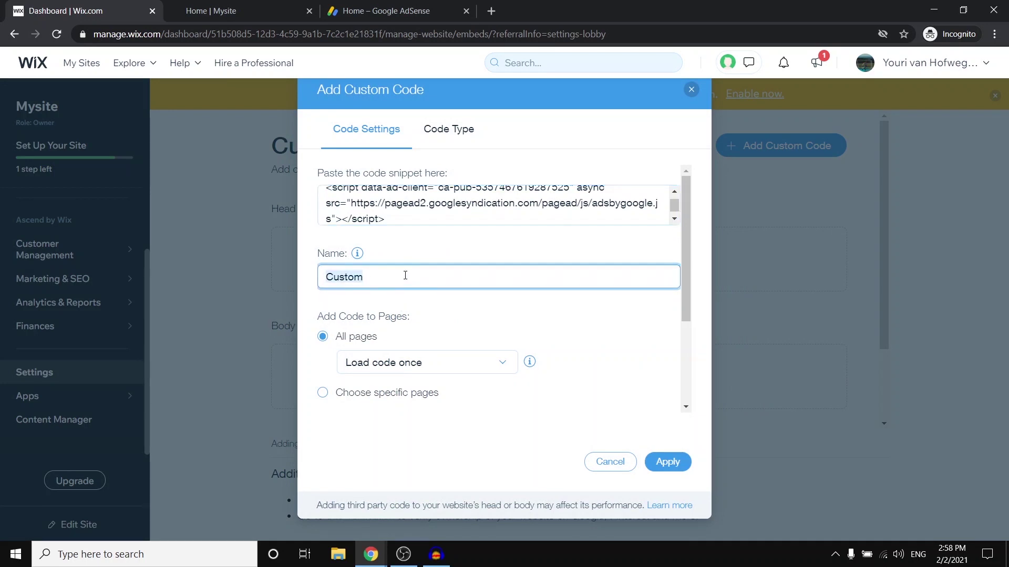
{"action": "type", "text": "google adsense"}
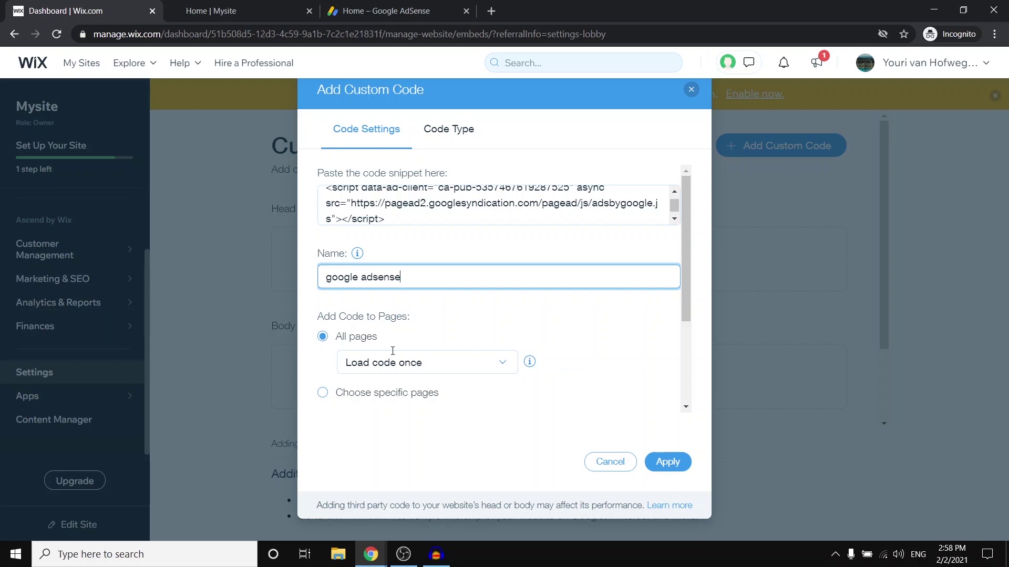
{"action": "left_click", "coordinate": [667, 461]}
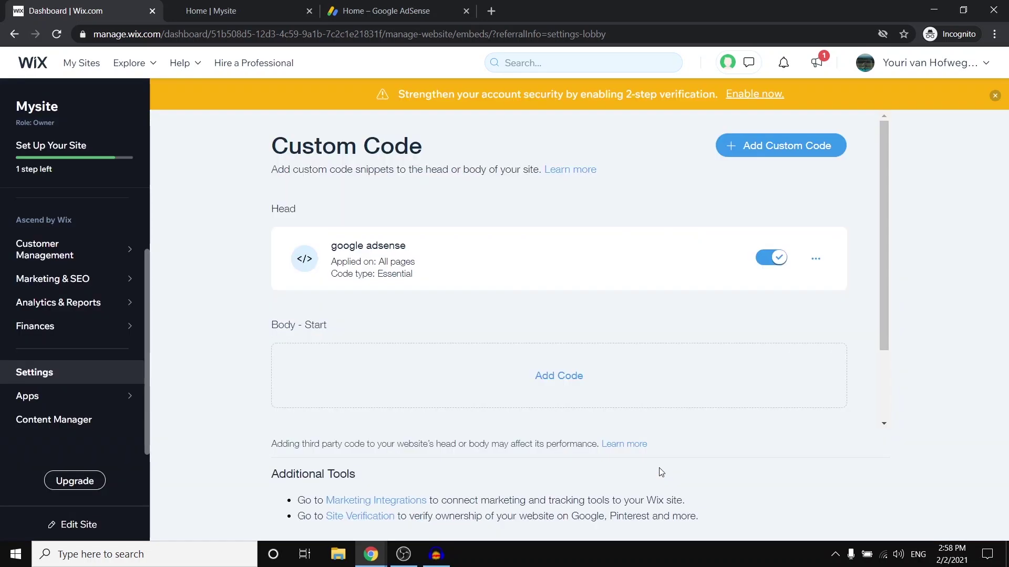
{"action": "scroll", "coordinate": [631, 376], "scroll_direction": "down", "scroll_amount": 3}
{"action": "scroll", "coordinate": [630, 376], "scroll_direction": "up", "scroll_amount": 3}
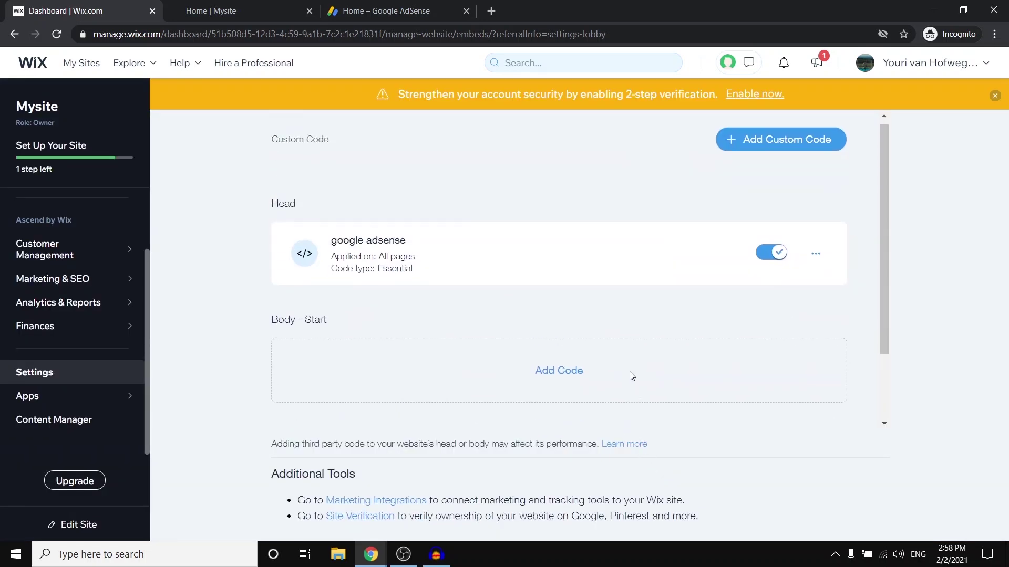
{"action": "left_click", "coordinate": [398, 4]}
{"action": "scroll", "coordinate": [337, 444], "scroll_direction": "down", "scroll_amount": 1}
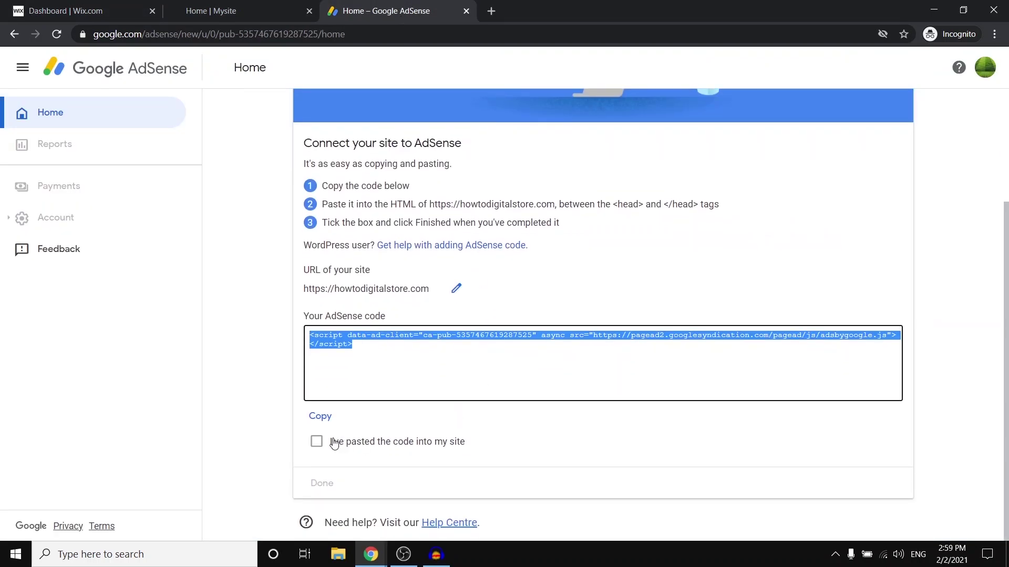
Step: Confirm the code is pasted into the site and acknowledge AdSense's 'The code was found' message
{"action": "left_click", "coordinate": [316, 443]}
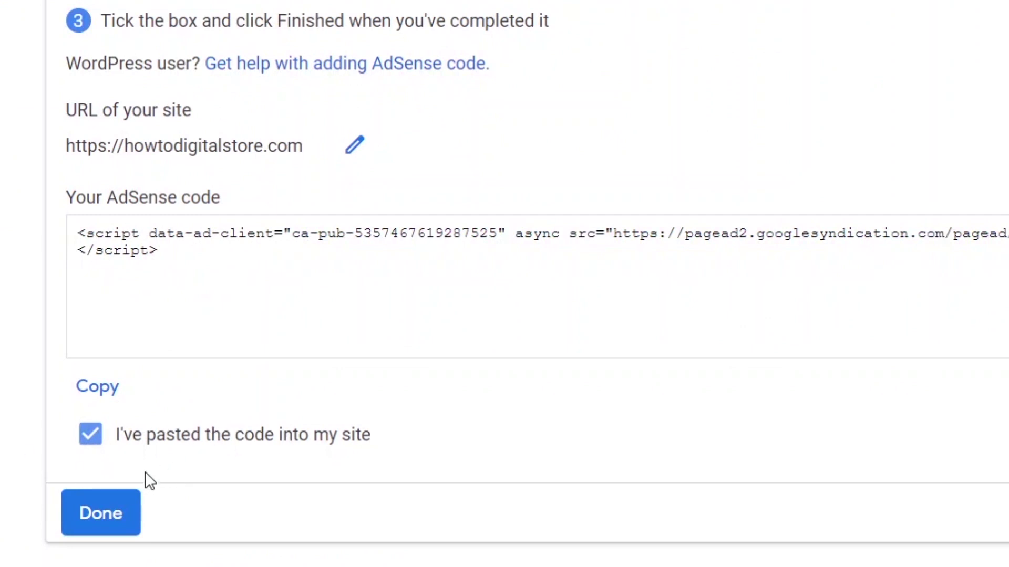
{"action": "left_click", "coordinate": [124, 507]}
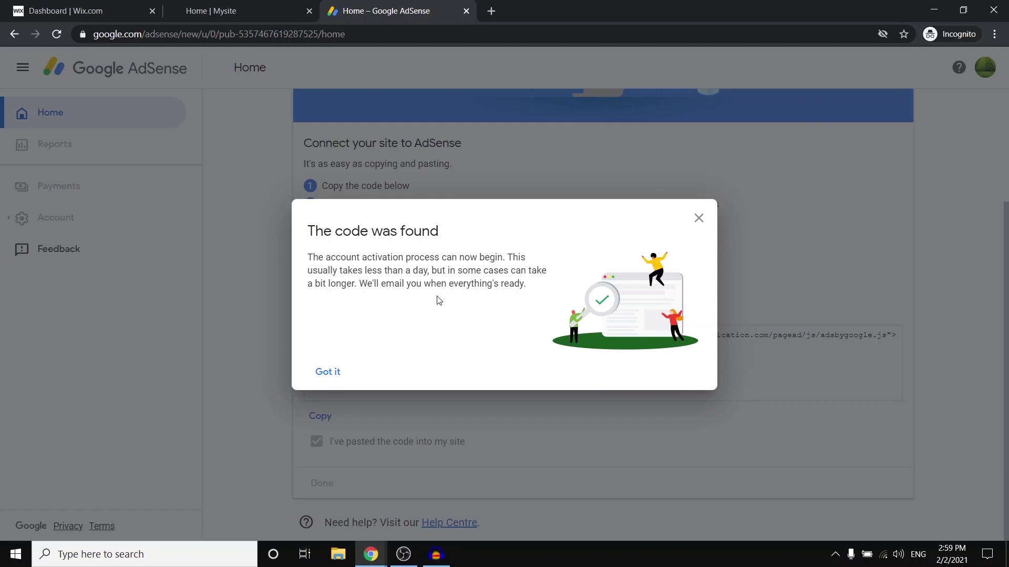
{"action": "left_click", "coordinate": [218, 10]}
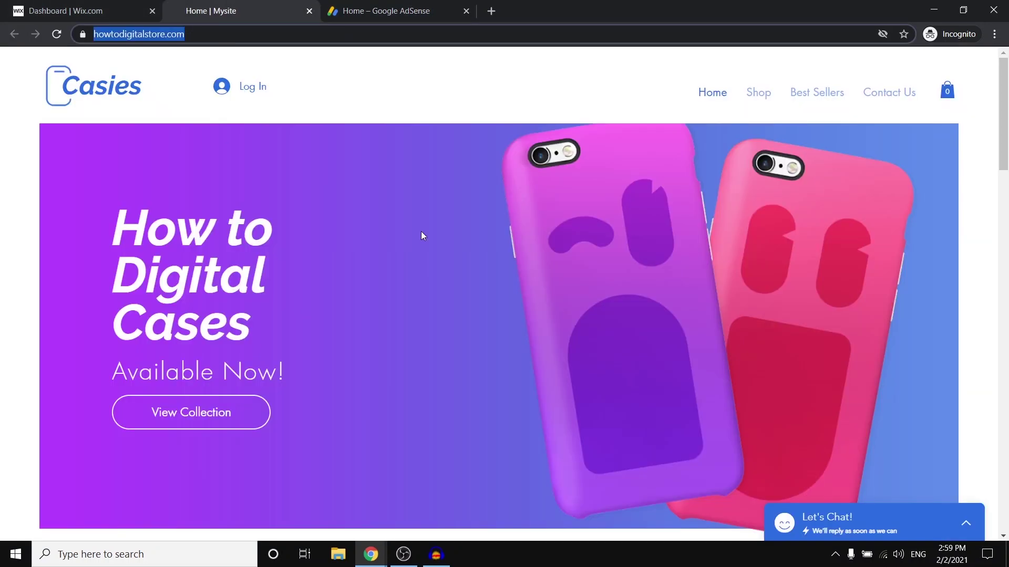
{"action": "left_click", "coordinate": [66, 5]}
{"action": "scroll", "coordinate": [535, 347], "scroll_direction": "down", "scroll_amount": 2}
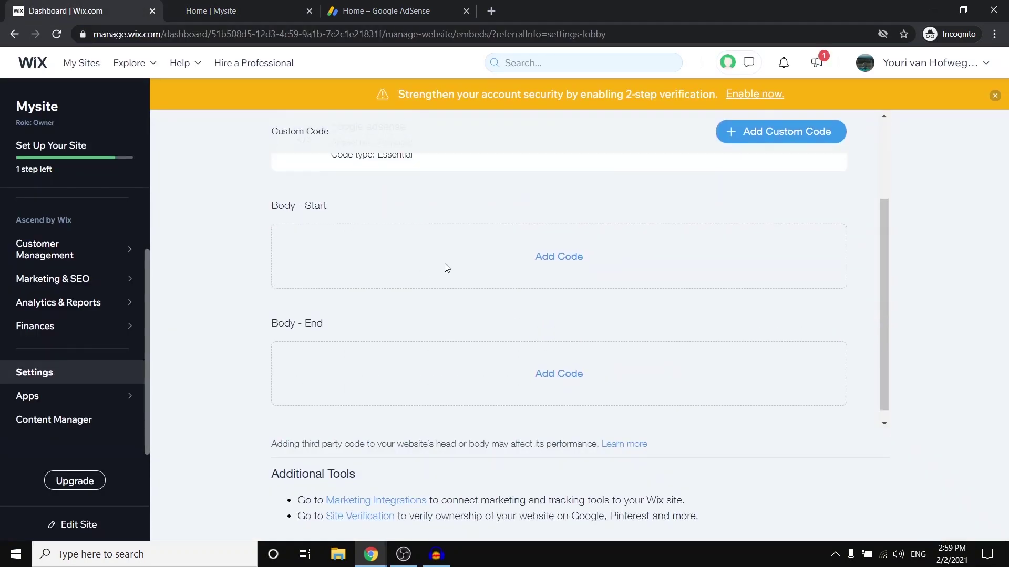
{"action": "scroll", "coordinate": [443, 268], "scroll_direction": "up", "scroll_amount": 3}
{"action": "left_click", "coordinate": [421, 9]}
{"action": "left_click", "coordinate": [335, 368]}
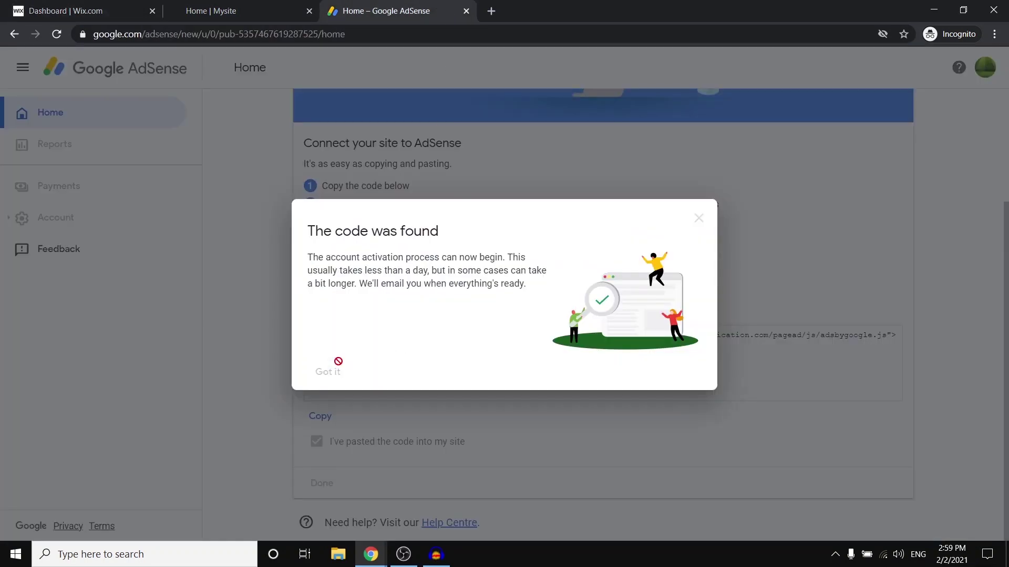